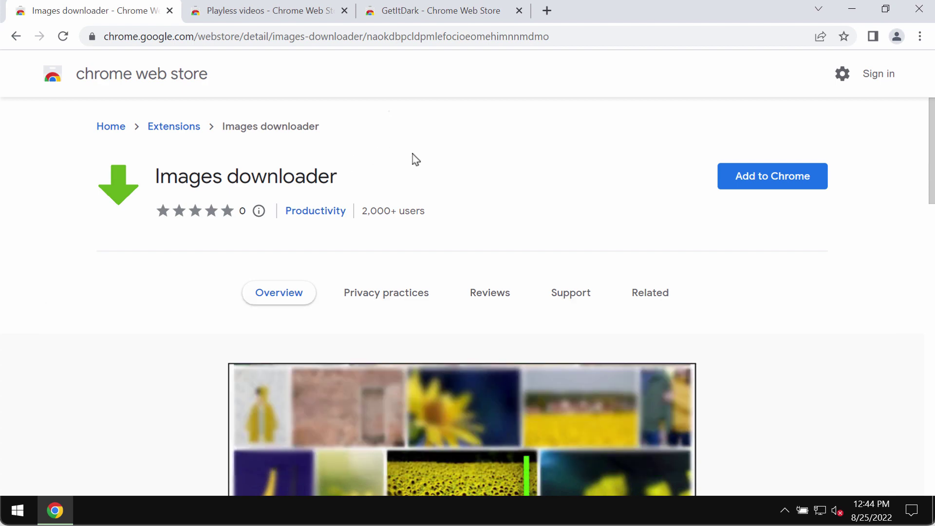
- Review the Images downloader store page, then add it to Chrome and confirm the extension
scroll(475, 166, down, 1)
scroll(475, 166, up, 1)
scroll(474, 167, down, 1)
scroll(475, 166, down, 2)
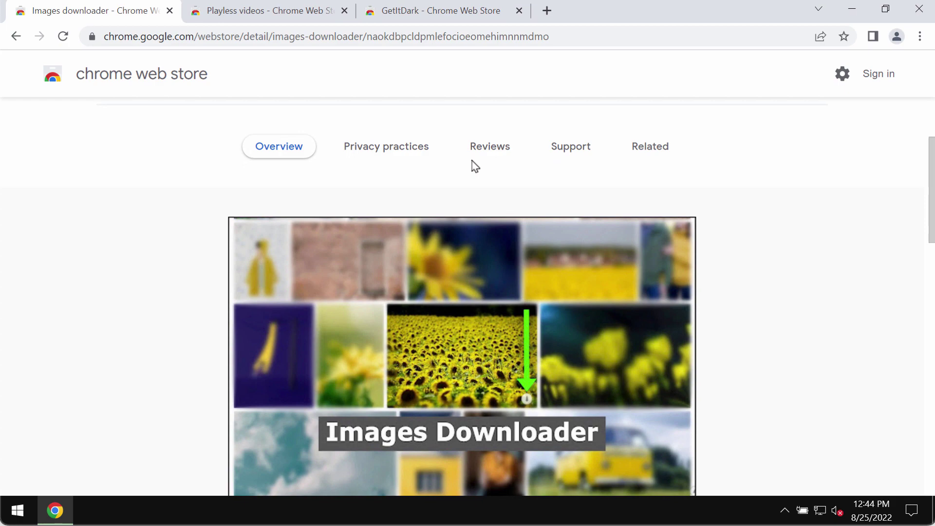
scroll(475, 167, up, 2)
scroll(475, 166, down, 2)
scroll(474, 167, down, 1)
scroll(475, 167, down, 2)
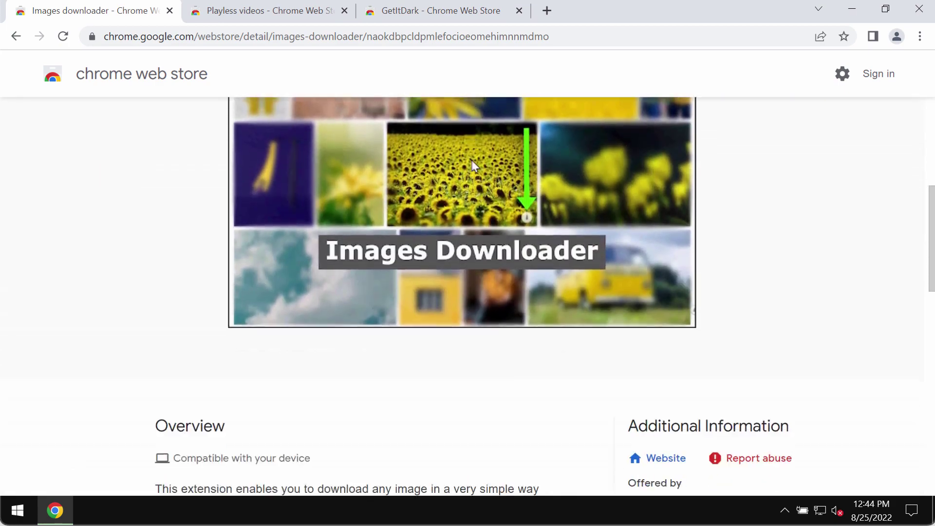
scroll(475, 167, down, 1)
scroll(473, 161, down, 1)
scroll(471, 158, up, 3)
scroll(471, 158, up, 5)
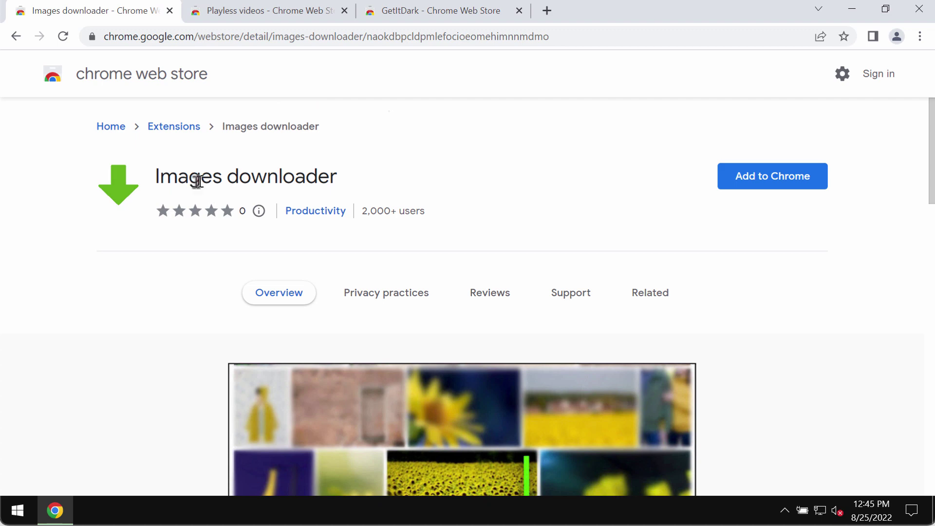
scroll(431, 216, down, 3)
scroll(430, 216, down, 3)
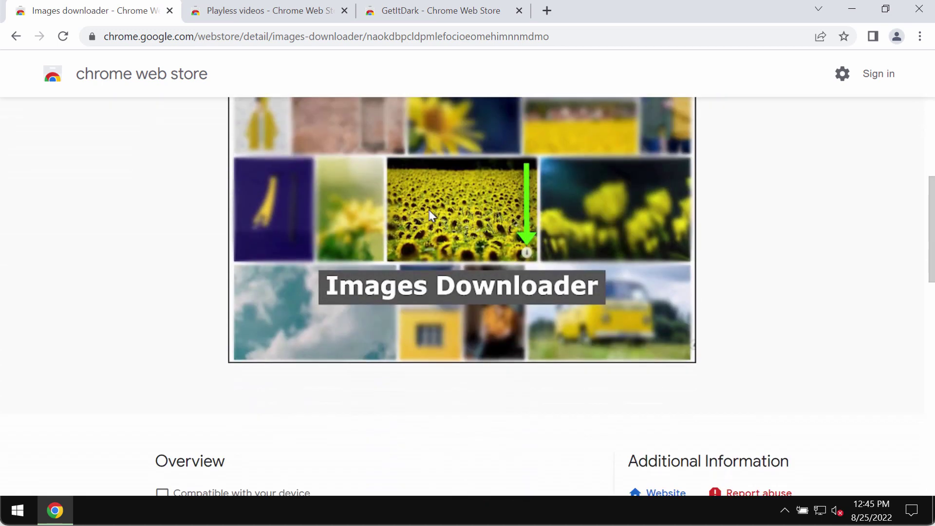
scroll(431, 216, down, 1)
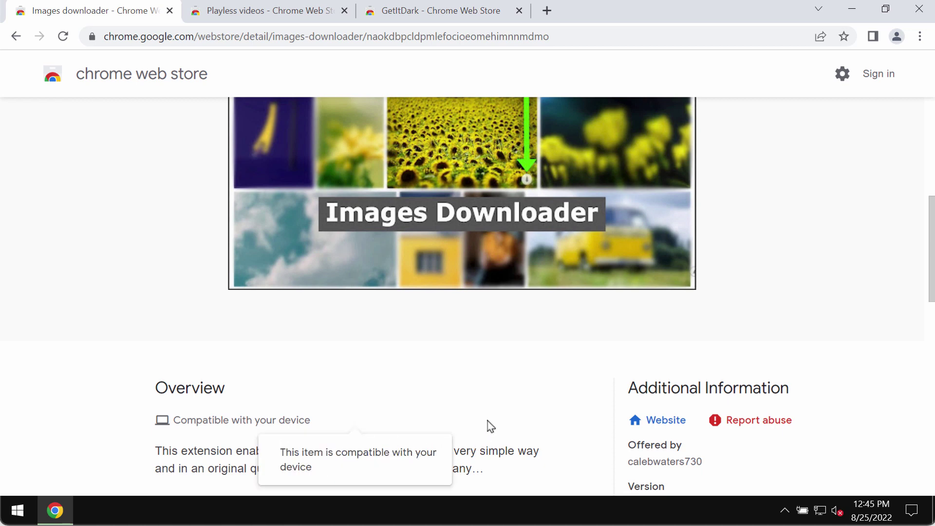
scroll(487, 425, down, 1)
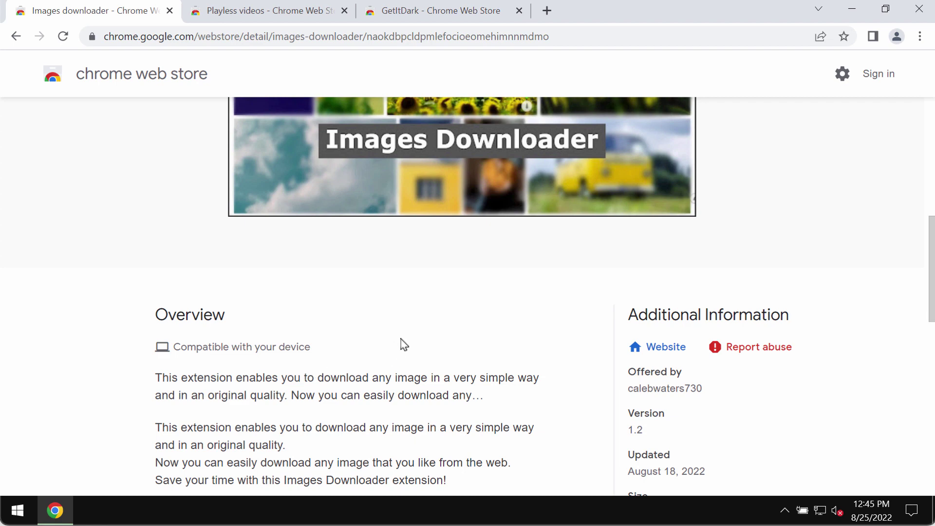
scroll(404, 344, up, 5)
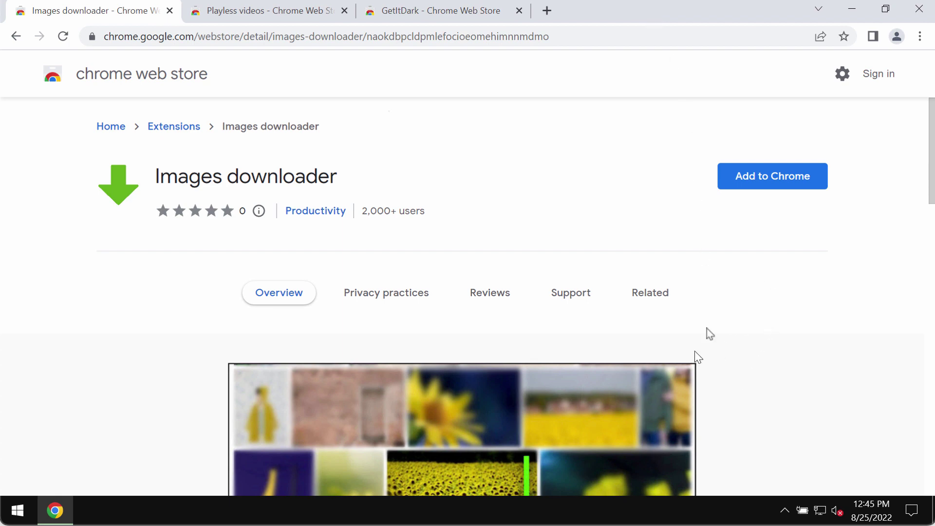
click(774, 180)
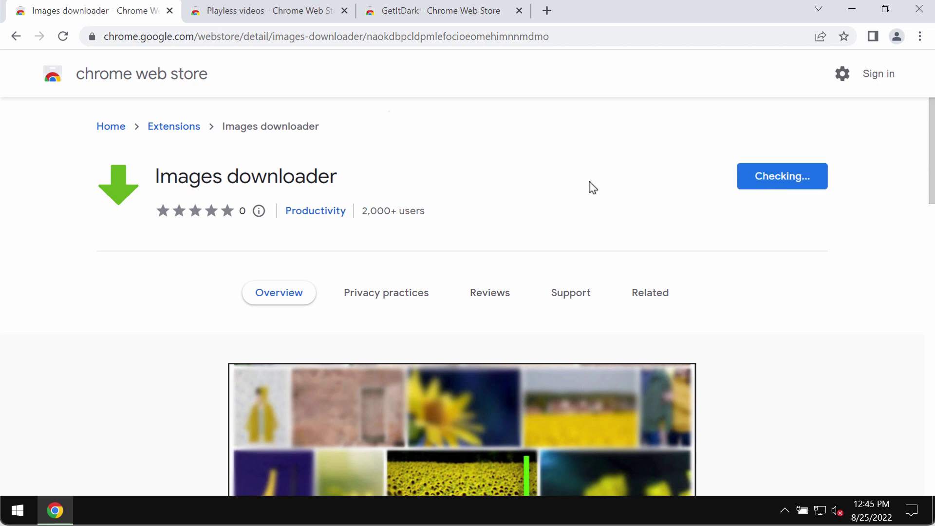
click(474, 163)
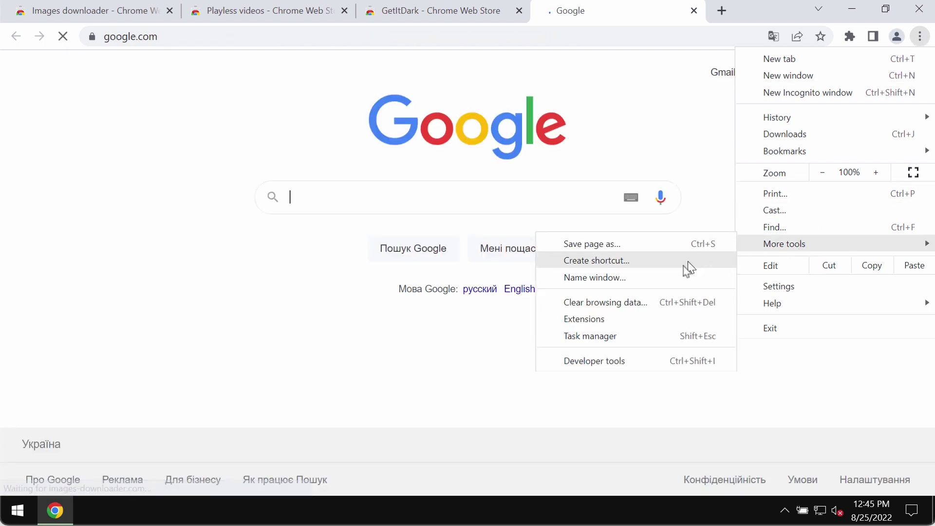
- Remove Images downloader from the Extensions page
click(584, 319)
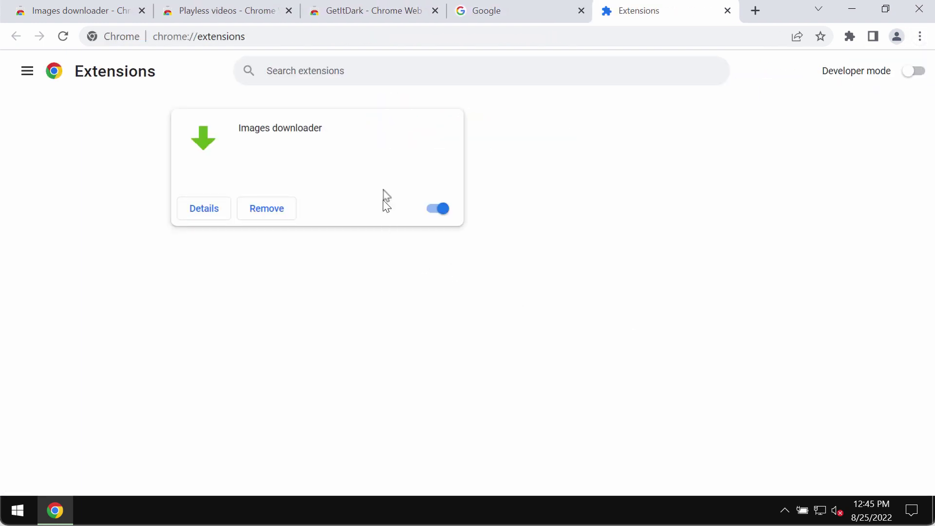
click(436, 209)
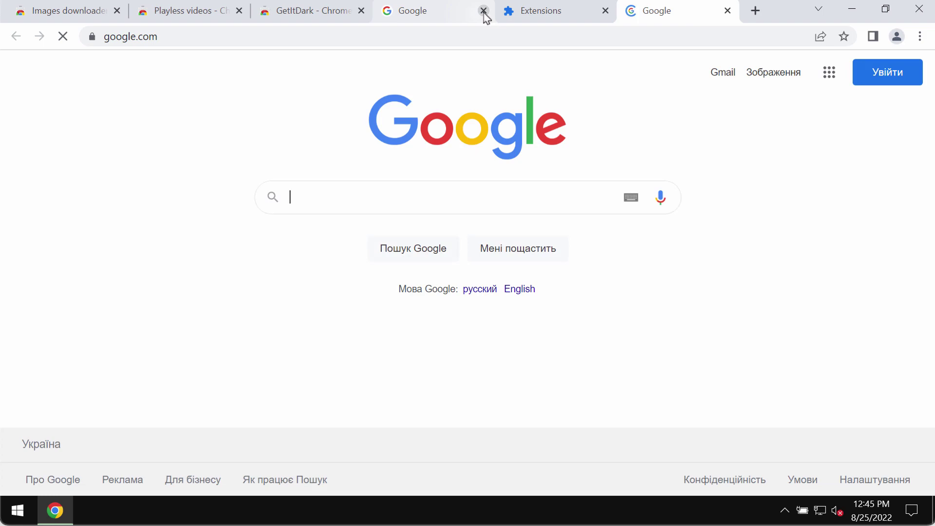
- Close extra tabs, go to combocleaner.com, then launch Combo Cleaner from the desktop
click(483, 11)
click(486, 35)
key(ctrl+a)
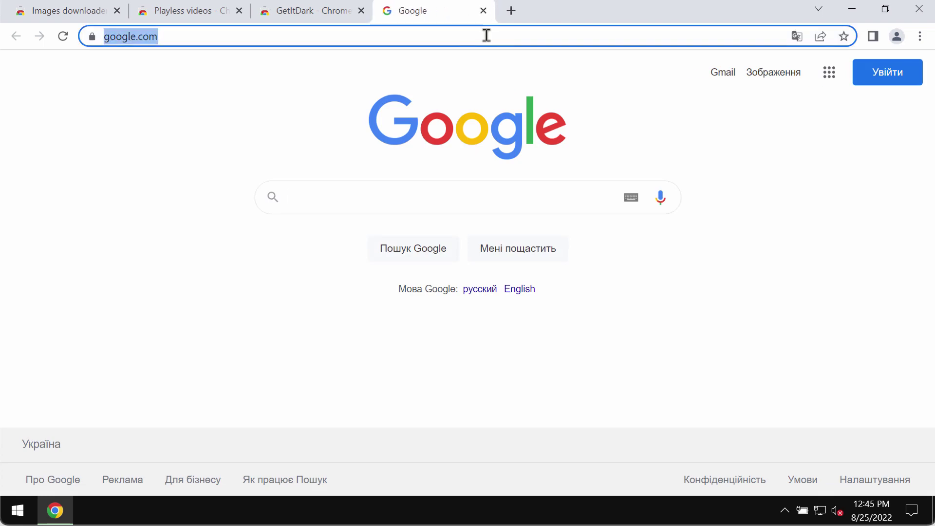
text(c)
key(Return)
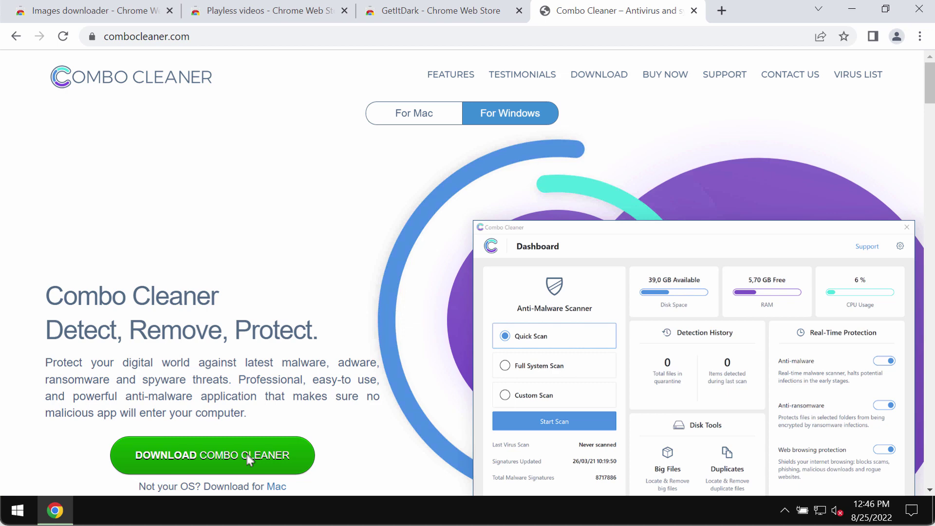
click(851, 9)
double_click(205, 104)
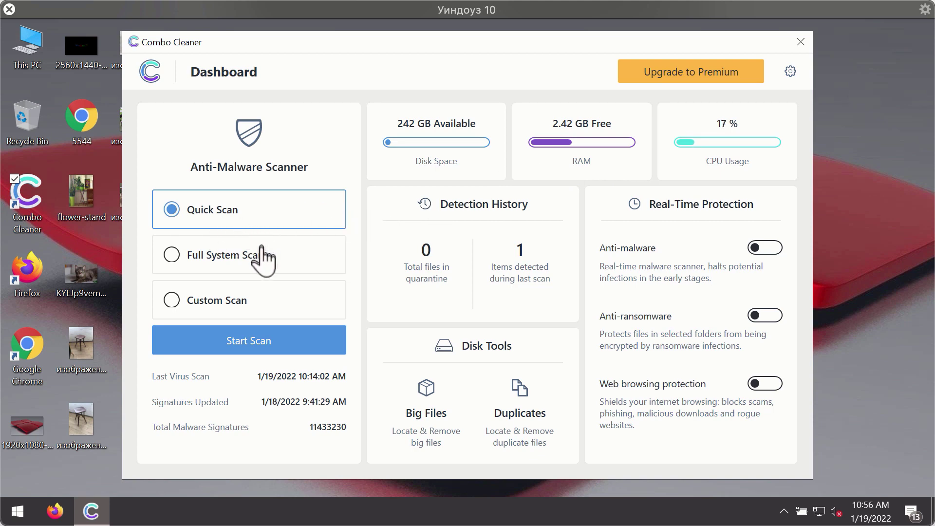
- Start the selected Quick Scan from the Combo Cleaner dashboard
click(281, 346)
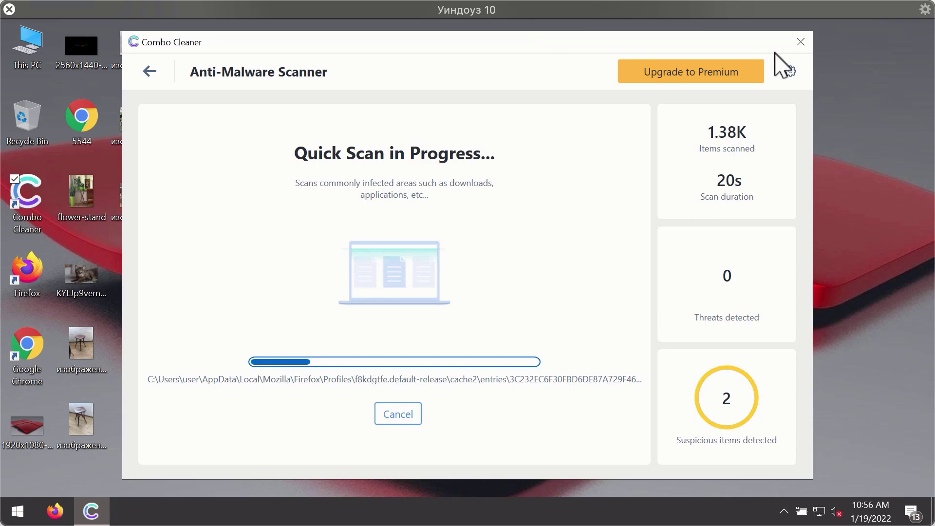
- Check the Anti-Ransomware settings, which show no protected folders, then return to the Dashboard
click(790, 71)
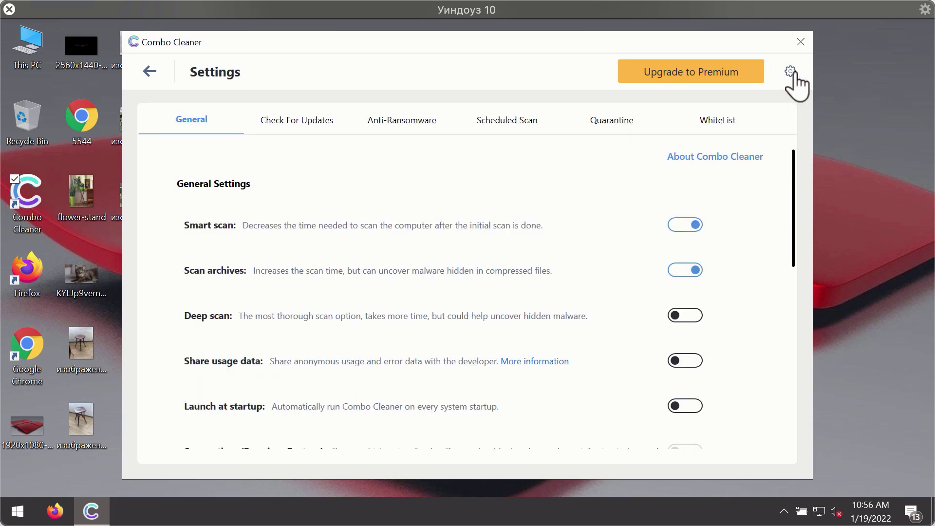
click(392, 124)
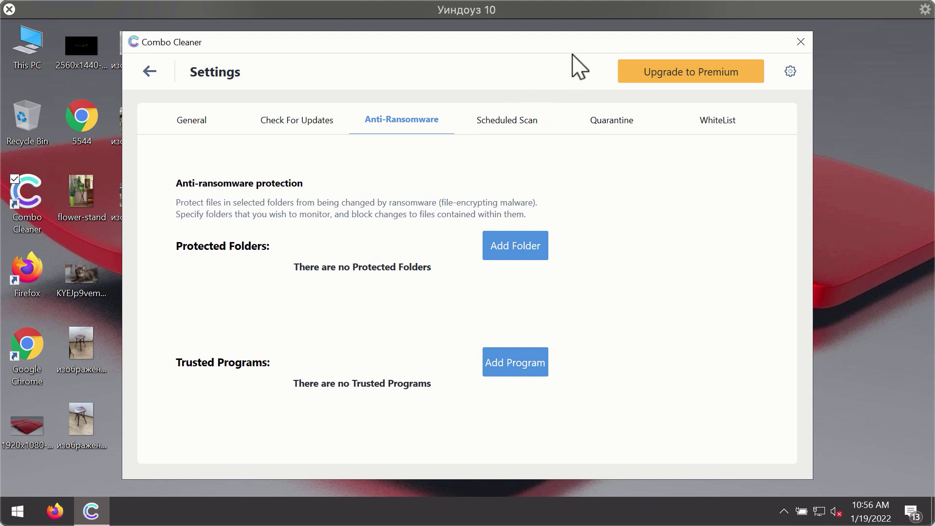
click(149, 72)
- Cancel the running quick scan at about 3.69K items and confirm stopping it
click(277, 358)
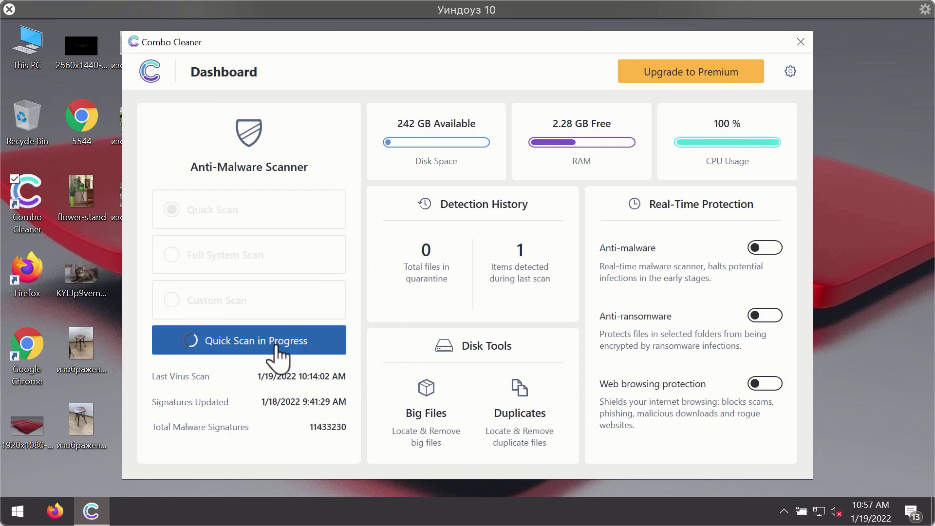
click(407, 411)
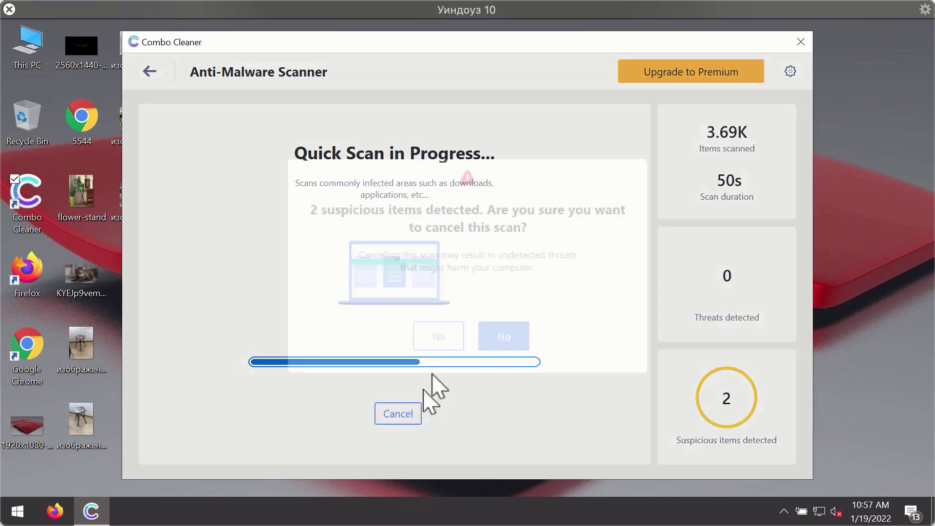
click(448, 335)
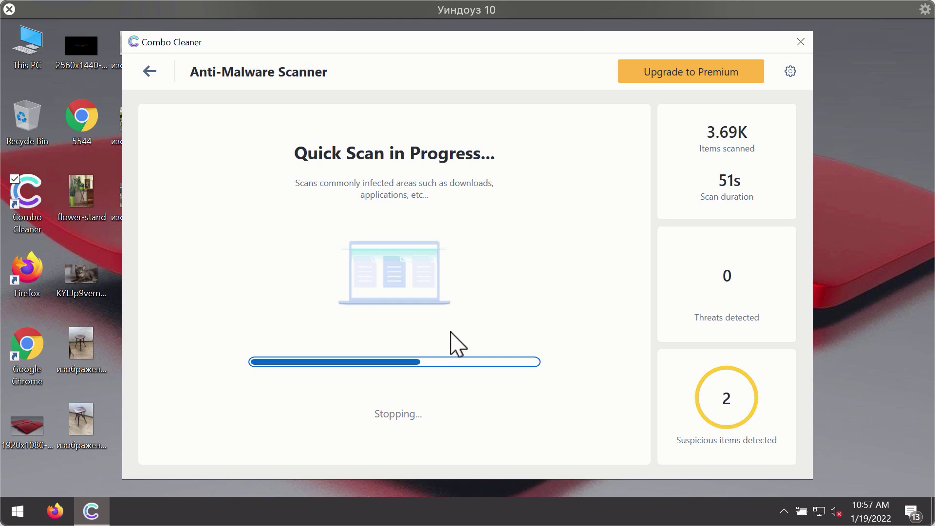